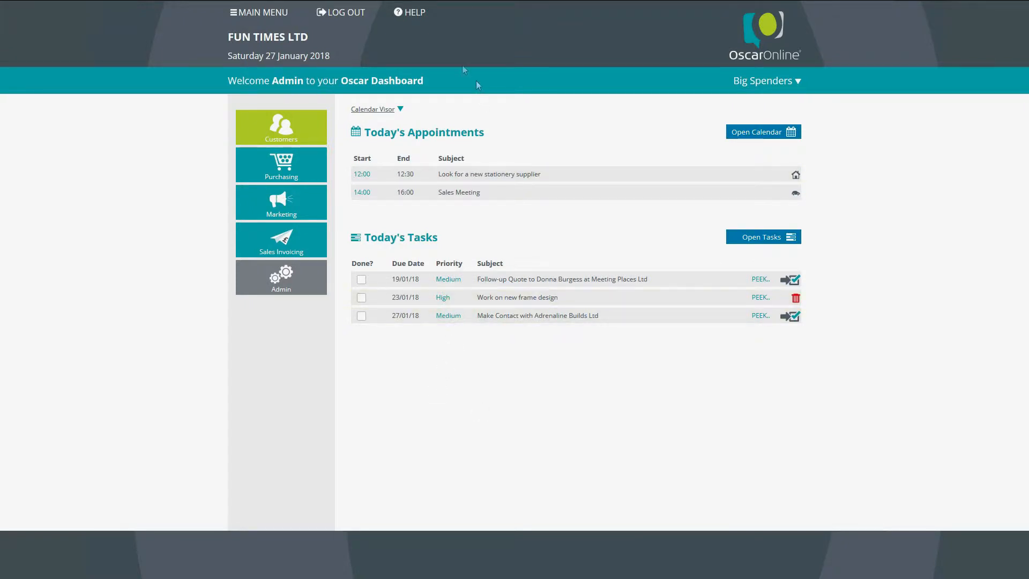
Check which help topics are offered for the dashboard.
left_click(398, 16)
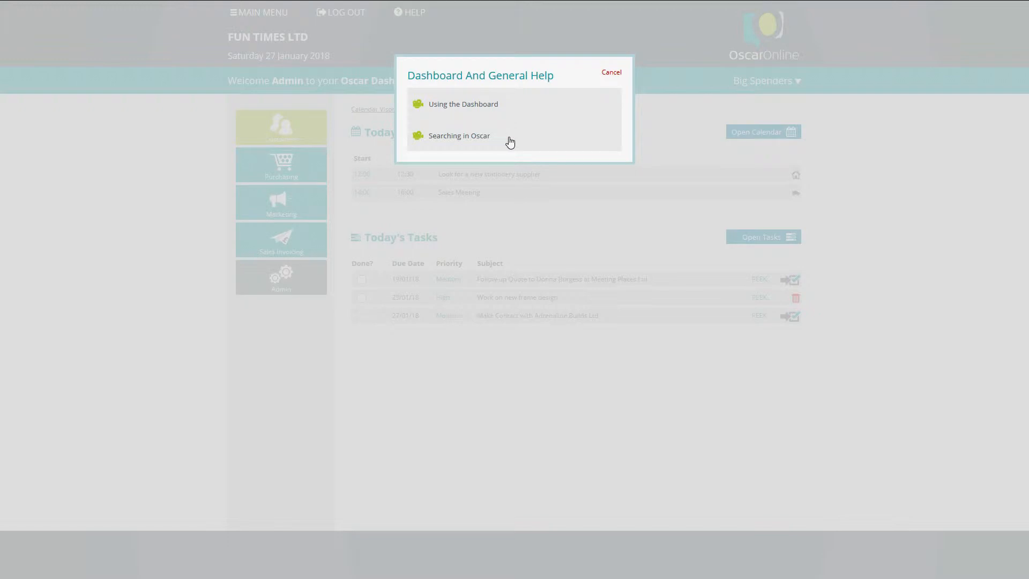
left_click(611, 72)
Review the service contracts list and the action tickets list in the Customers area.
left_click(266, 131)
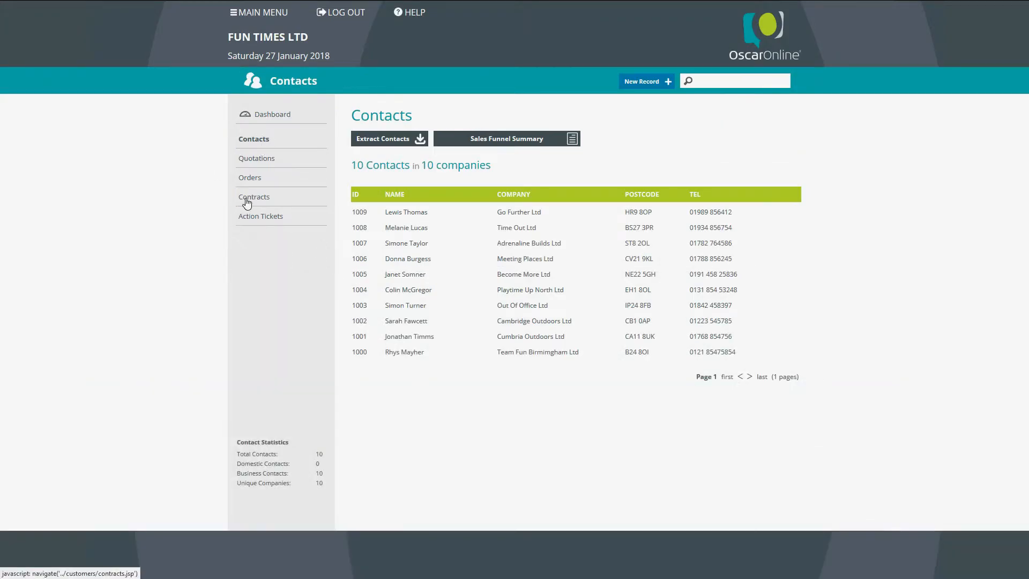
left_click(249, 198)
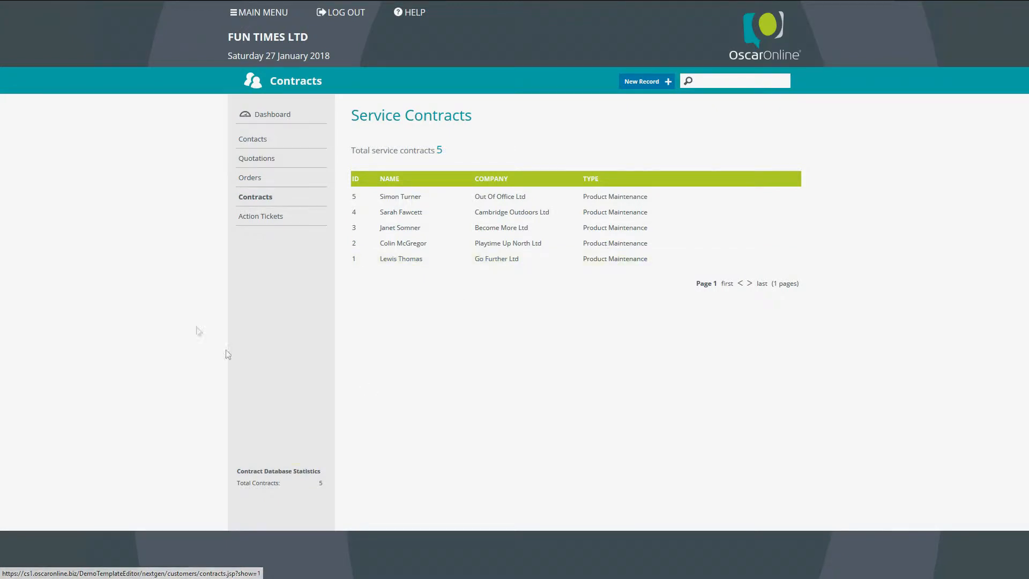
left_click(256, 217)
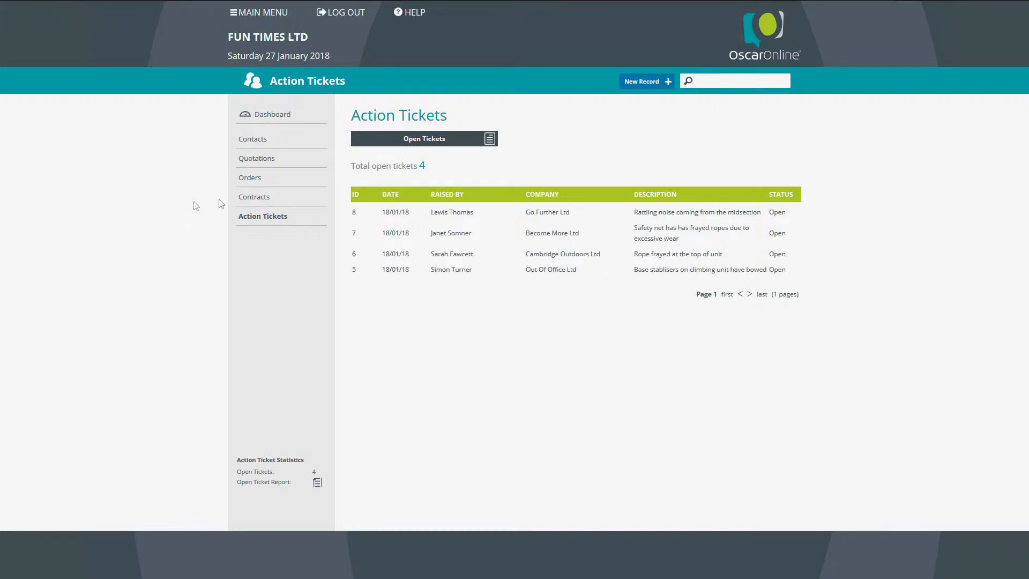
Open the service contract with Out Of Office Ltd and review its contract info, totals and billable items.
left_click(256, 203)
left_click(533, 199)
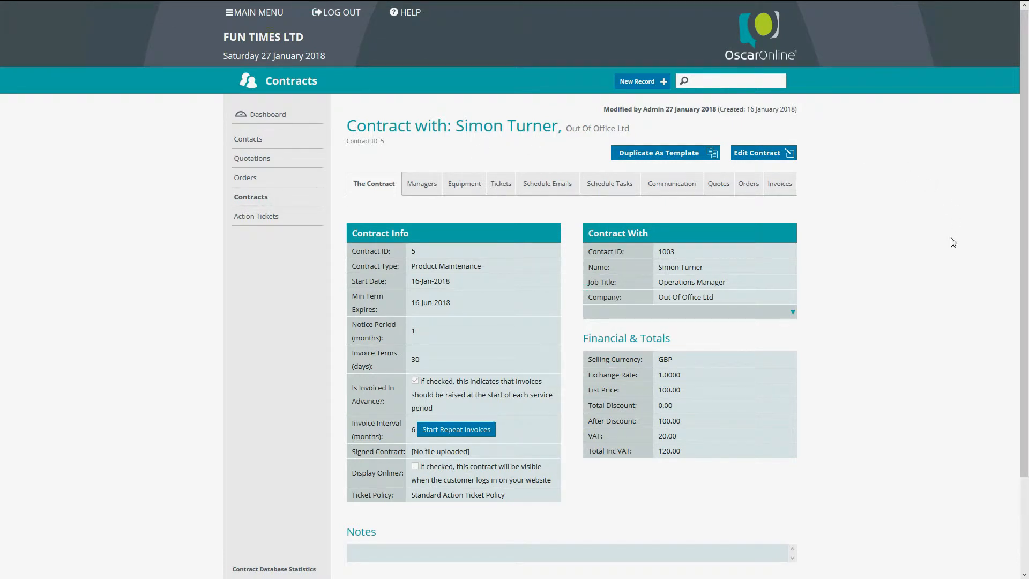
scroll(953, 243, "down", 2)
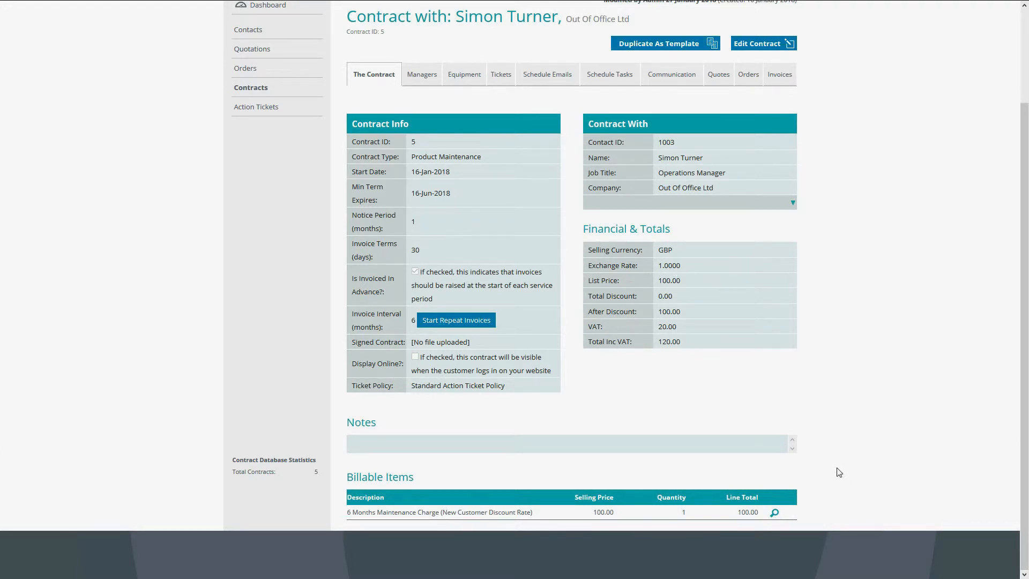
scroll(947, 332, "up", 2)
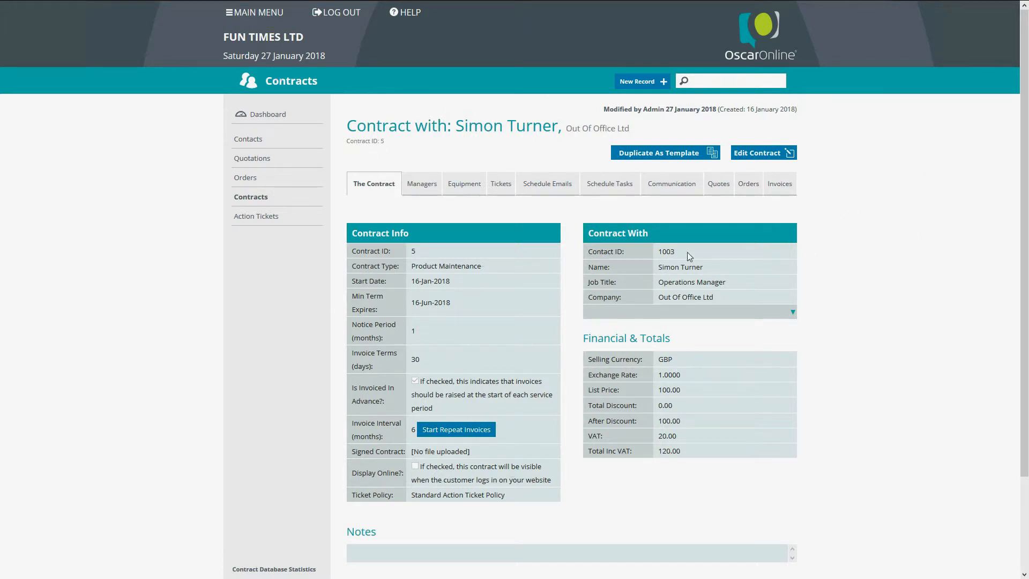
Review the contract's managers and the supported item details of its Climber1 equipment.
left_click(426, 192)
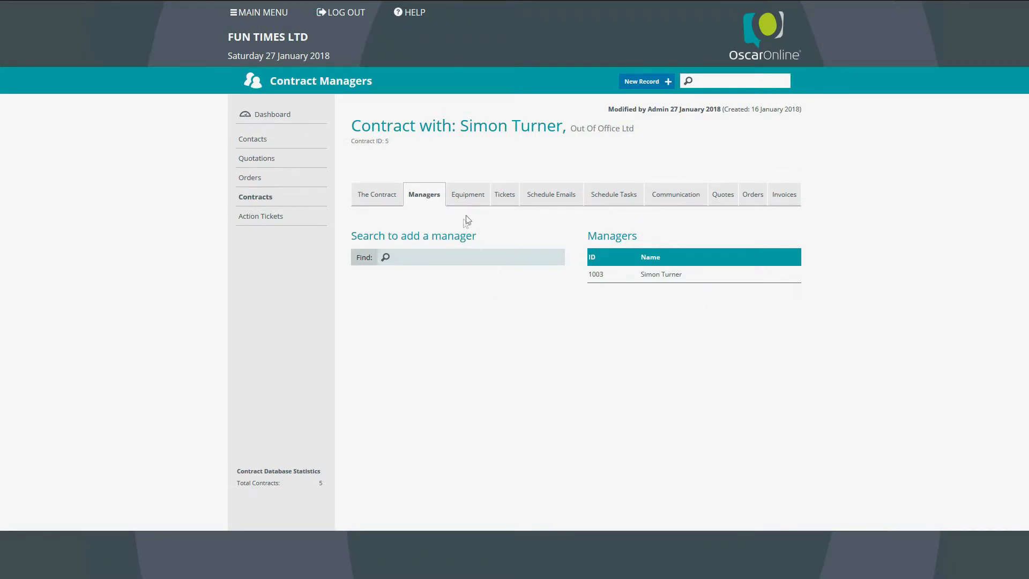
left_click(471, 201)
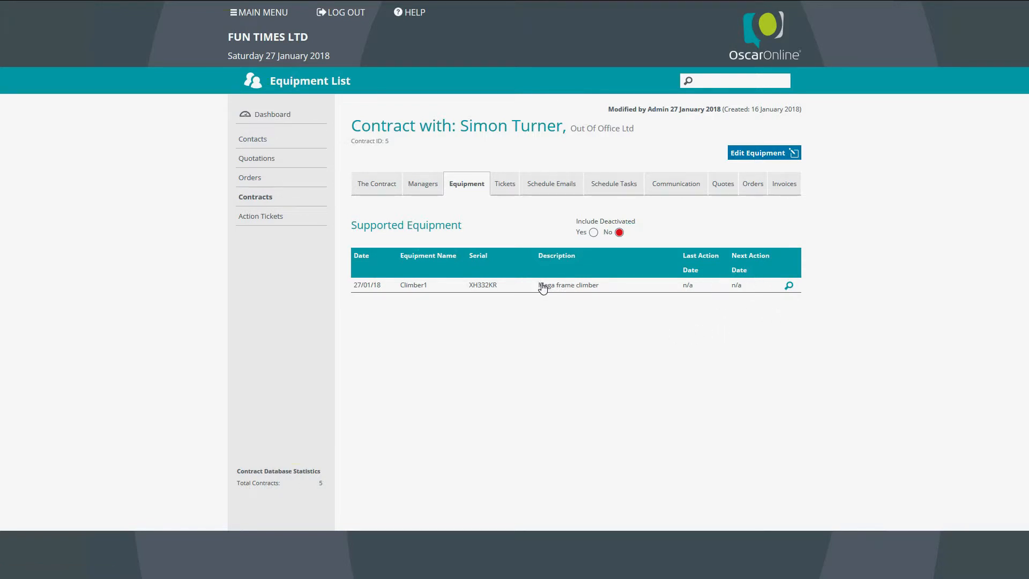
left_click(574, 285)
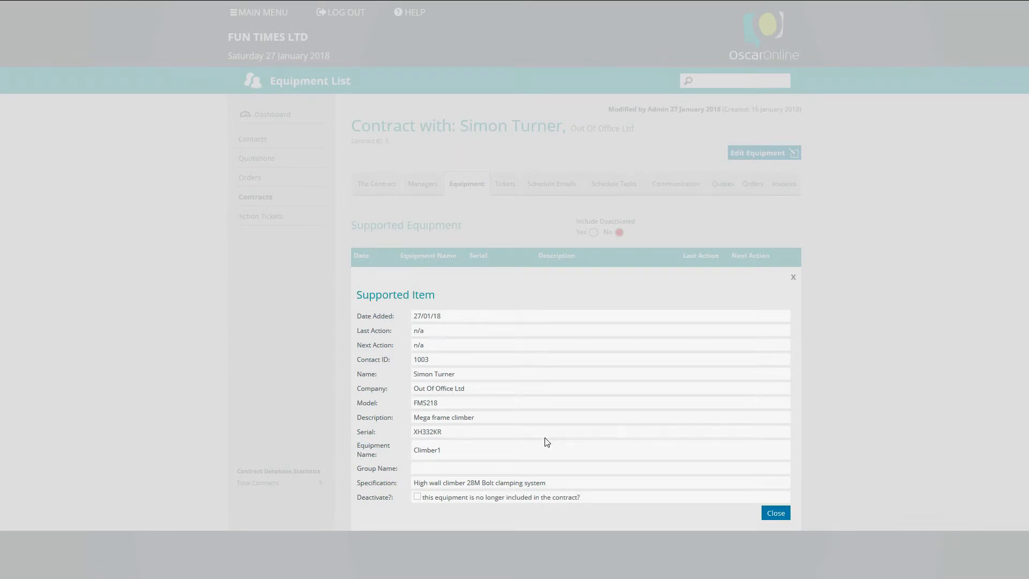
left_click(770, 513)
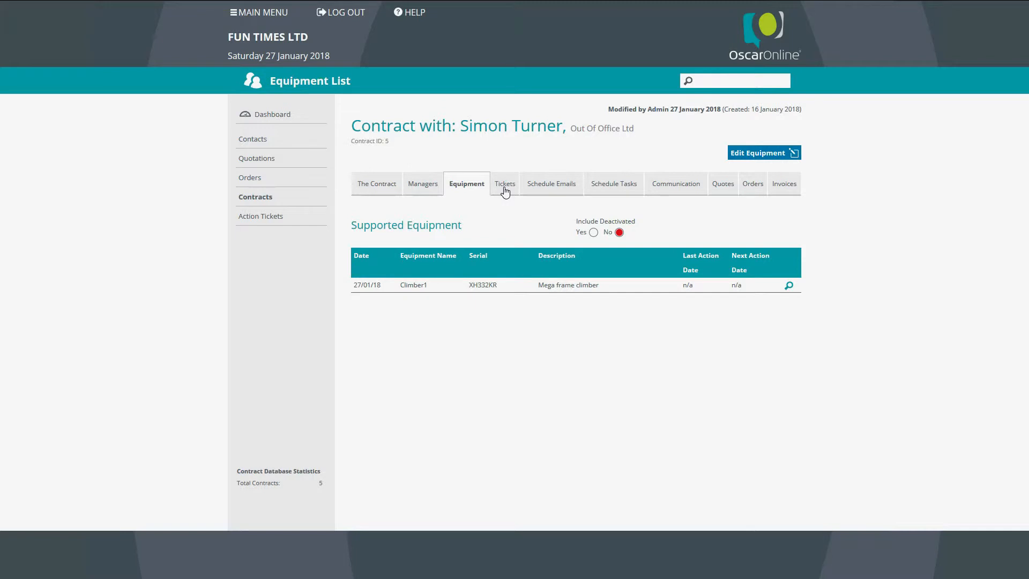
Schedule the "How to contact support" email to the main contact 1 day after contract start, filling in the sender's e-mail address.
left_click(543, 195)
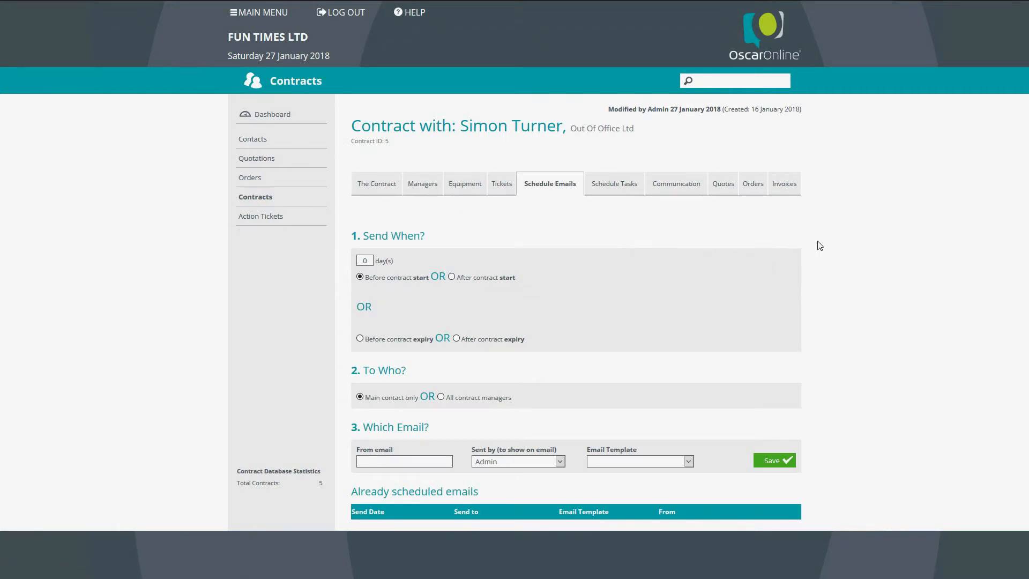
double_click(370, 260)
left_click(452, 276)
left_click(376, 465)
type("test")
left_click(378, 473)
left_click(632, 465)
left_click(623, 552)
left_click(784, 462)
scroll(864, 409, "down", 1)
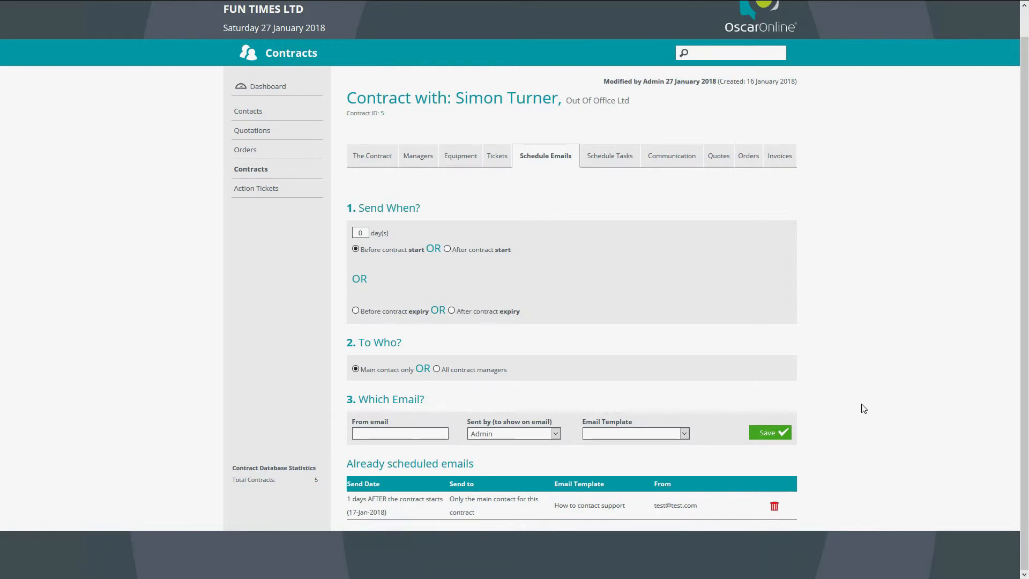
Revisit the contract's main details and check its list of already scheduled emails.
left_click(375, 156)
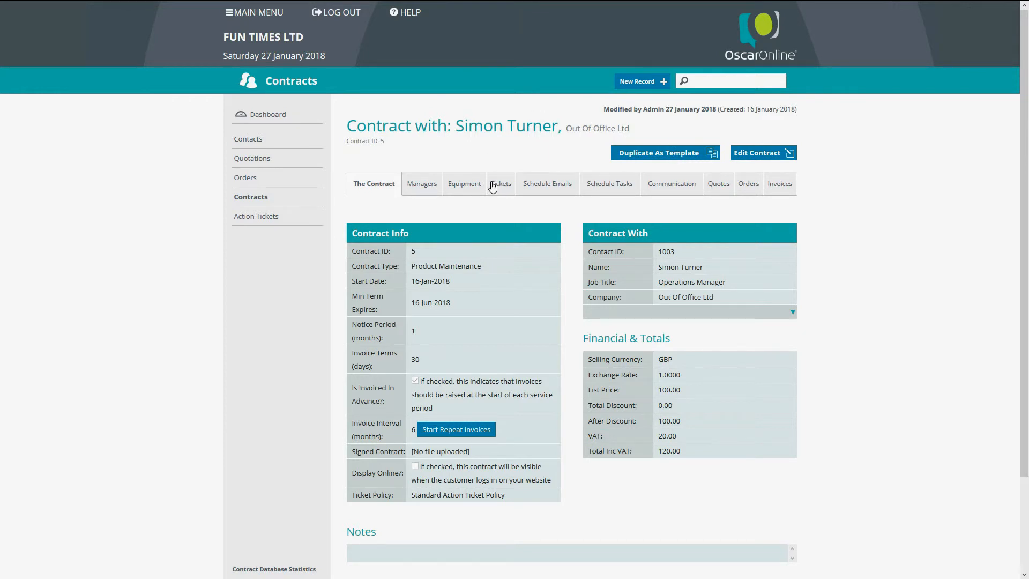
left_click(552, 189)
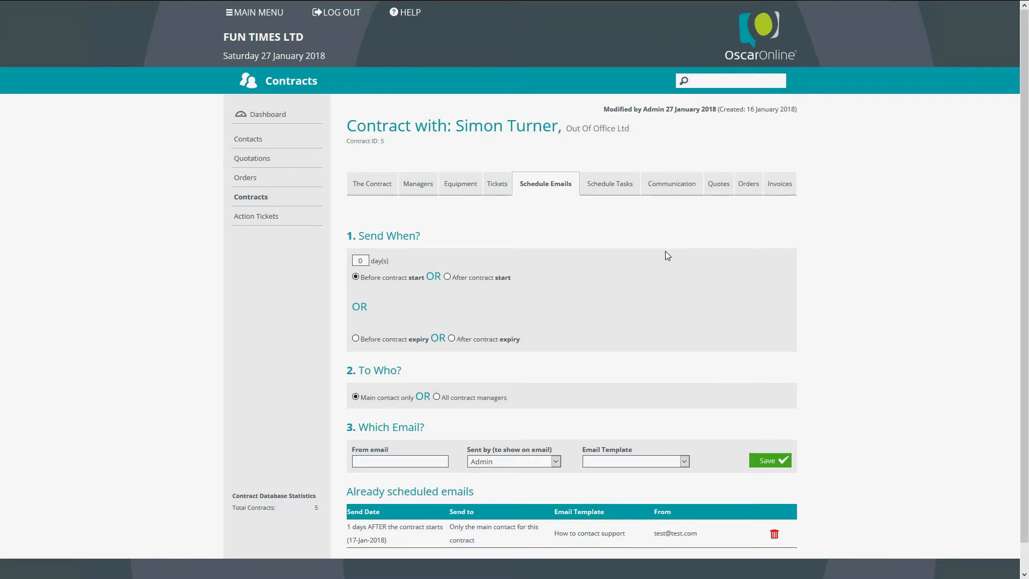
scroll(666, 252, "down", 1)
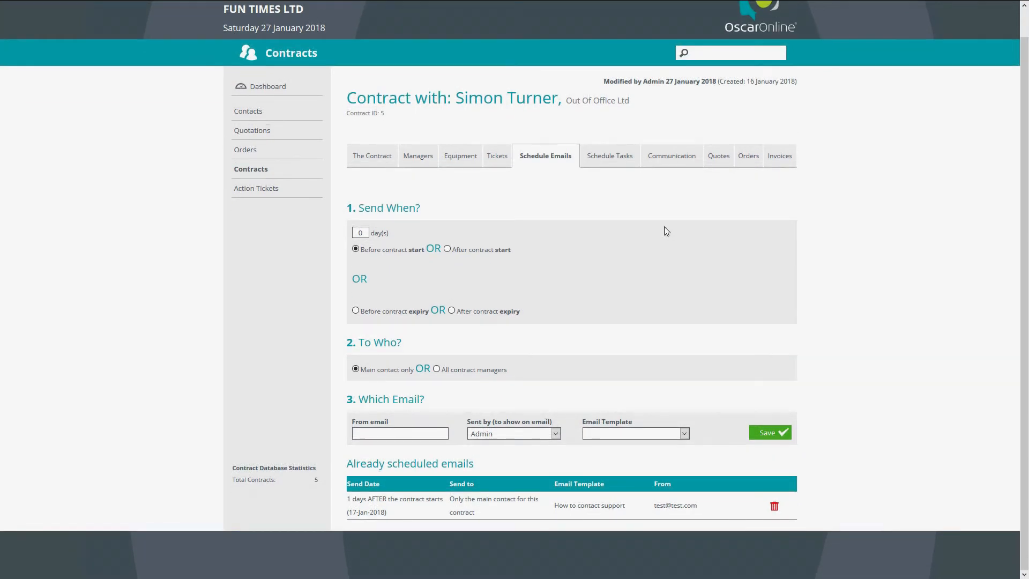
Schedule a contract task with the subject "Chase renewal" due 30 days before contract expiry.
left_click(604, 162)
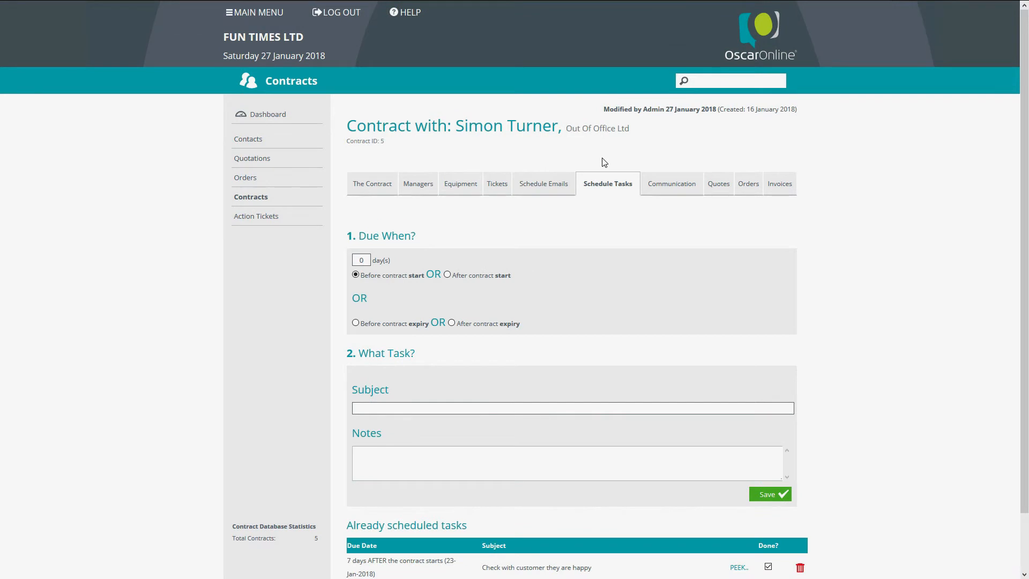
scroll(587, 293, "down", 2)
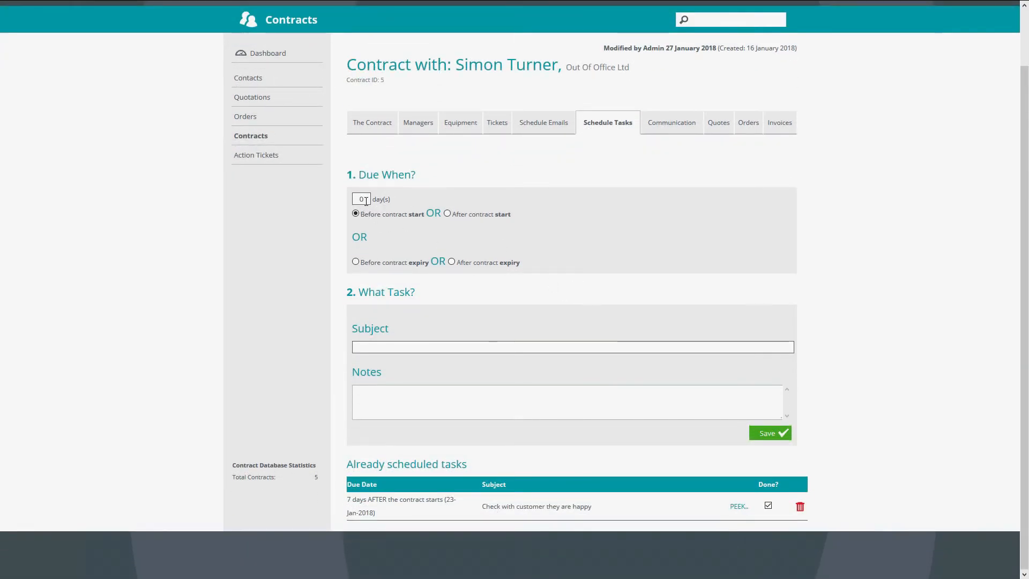
left_click_drag(366, 201, 339, 207)
type("30")
left_click(358, 262)
type("Chase re")
key("Down")
key("Return")
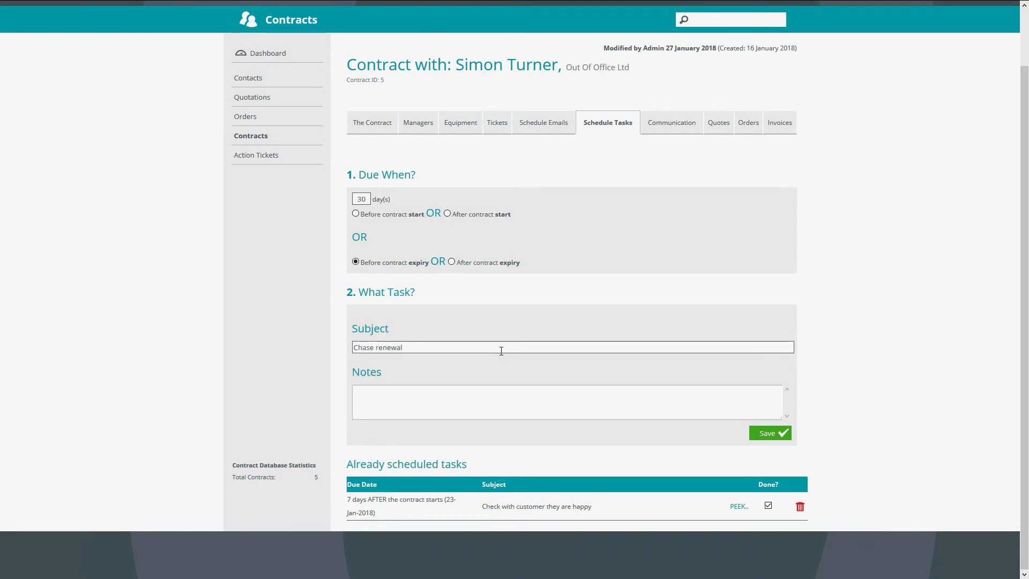
left_click(529, 406)
left_click(772, 434)
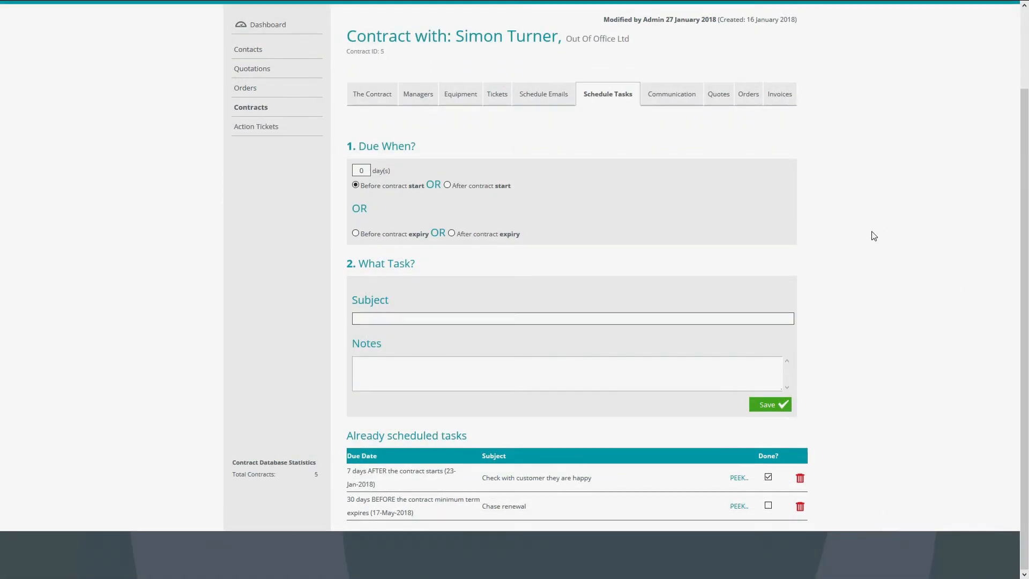
View the contract's communication record and its note entry area.
scroll(880, 238, "up", 2)
left_click(671, 191)
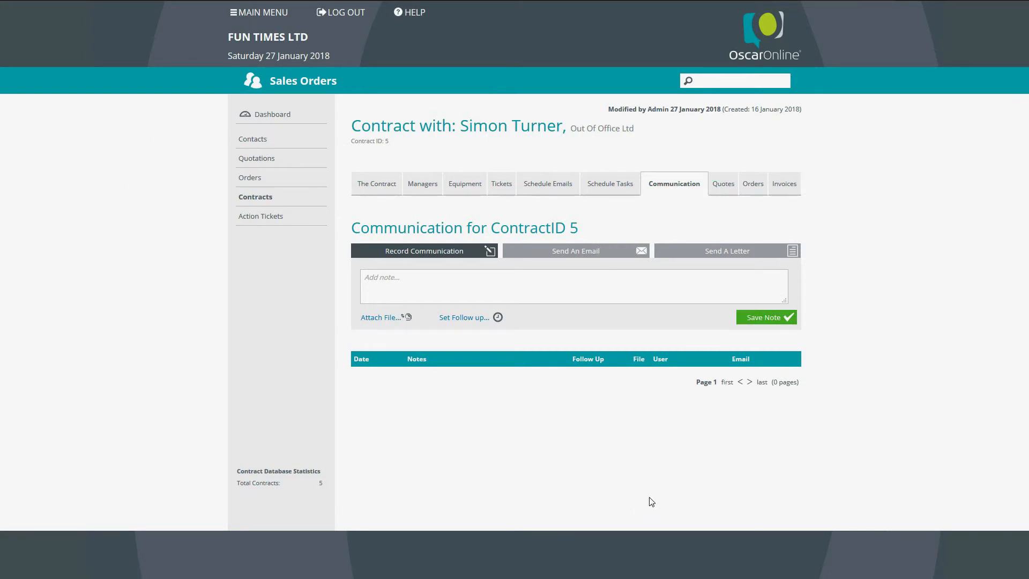
left_click(595, 288)
Open the Go Further Ltd action ticket about the rattling noise and display its actions.
left_click(266, 219)
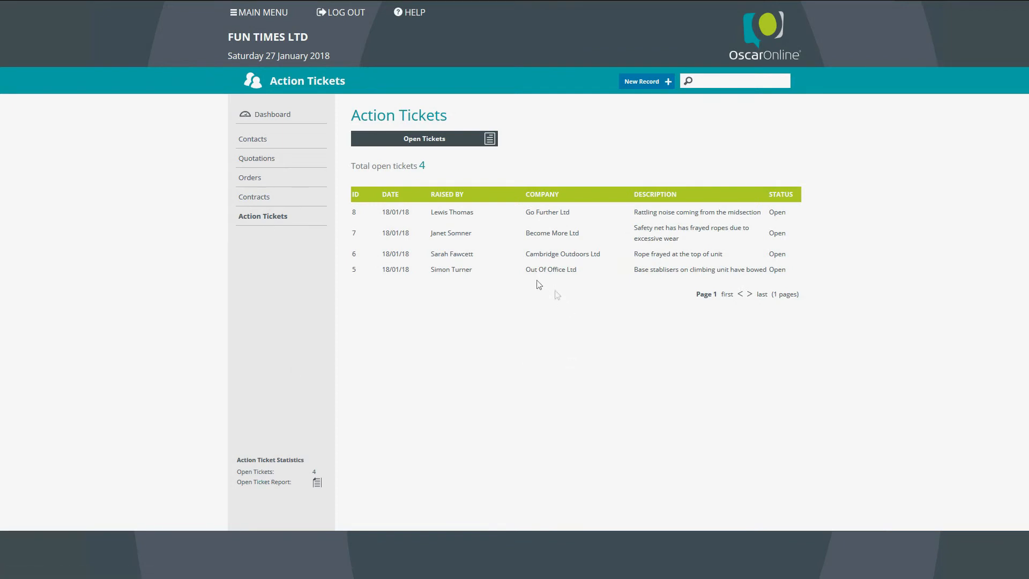
left_click(538, 213)
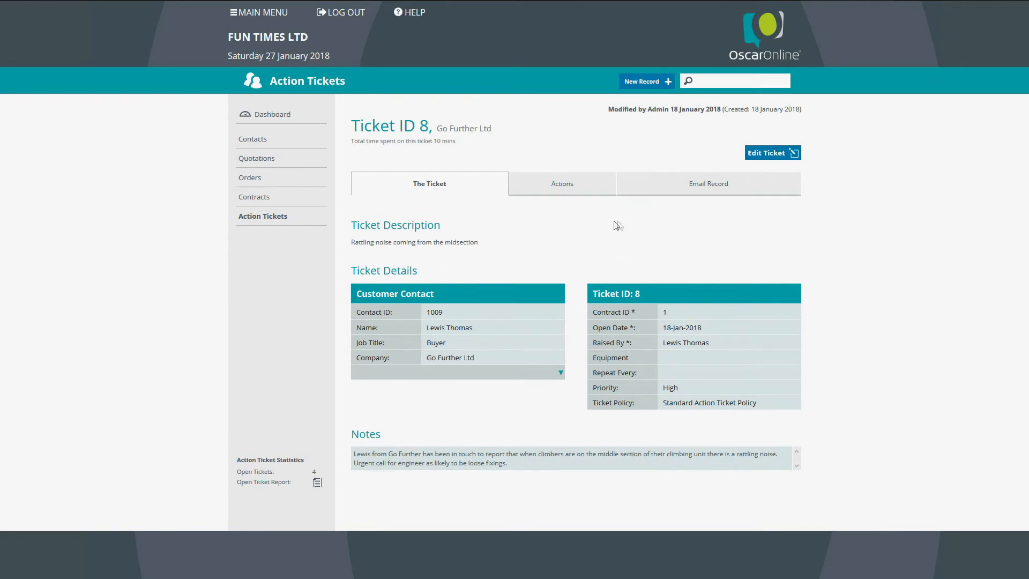
left_click(548, 186)
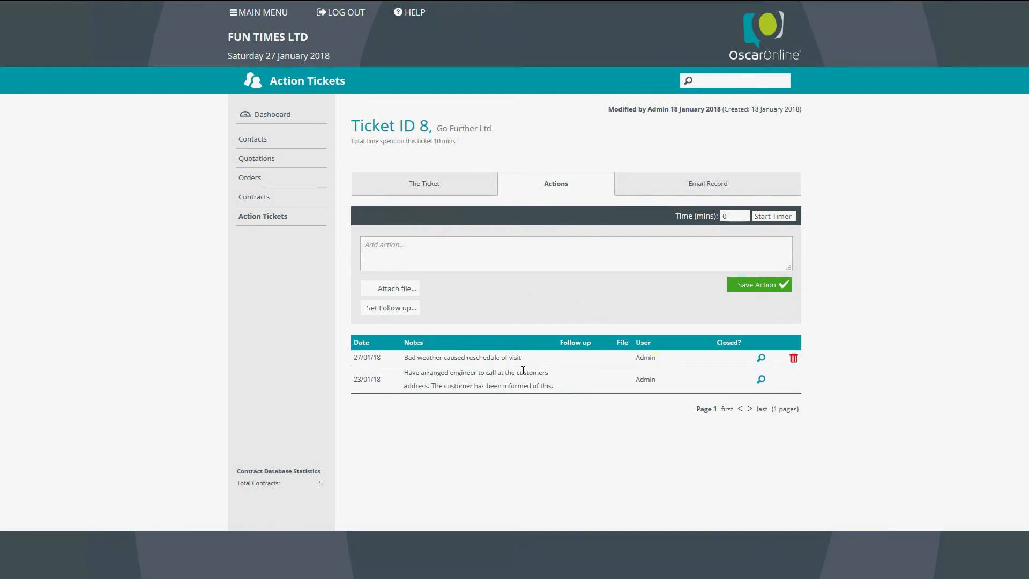
Write the action note "Needs a new crosssection bar please order" on the ticket and set its time to 30 minutes.
left_click(458, 266)
type("Needs a new crosssection bar please order")
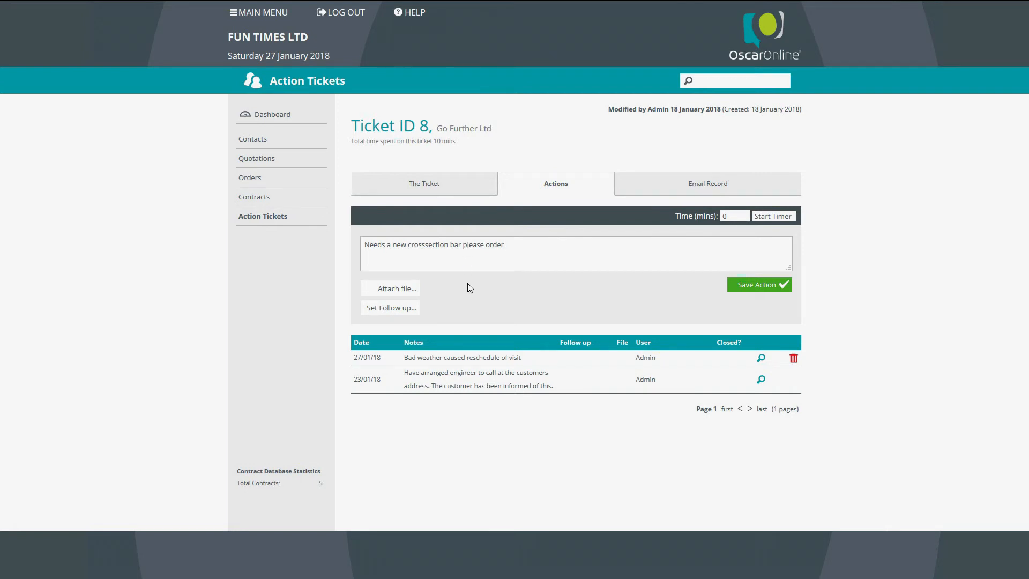
left_click(741, 216)
type("30")
Set the action's follow-up to 27/01/18, assign it to the non-Admin staff member, and save it with no finalising options selected.
left_click(393, 309)
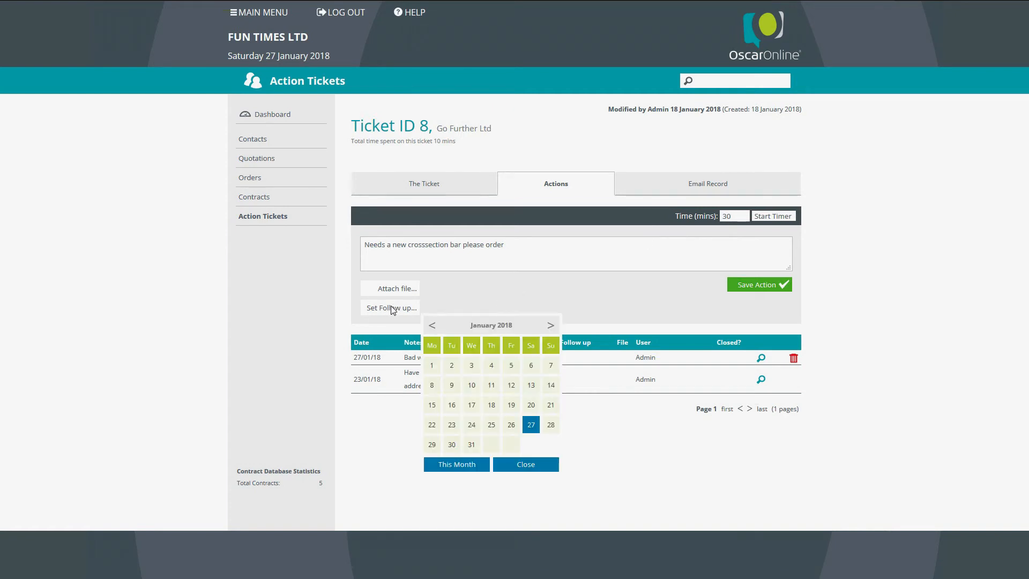
left_click(533, 429)
left_click(455, 328)
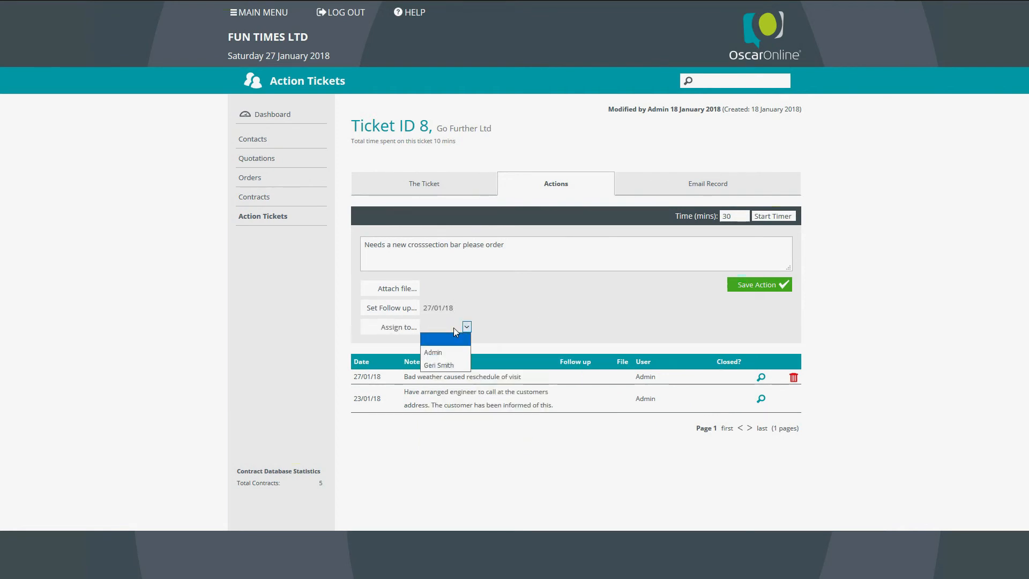
left_click(446, 368)
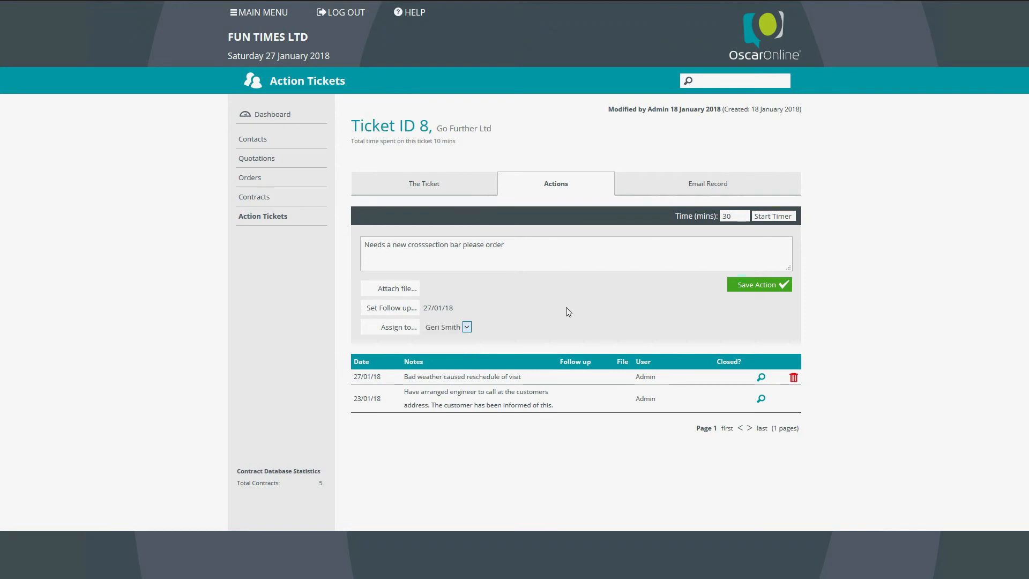
left_click(738, 284)
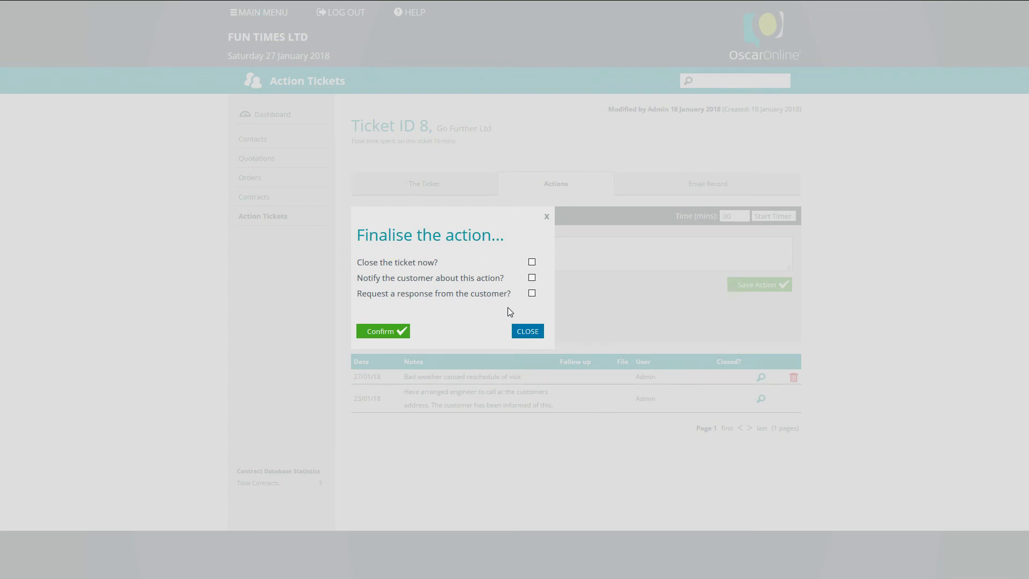
left_click(381, 332)
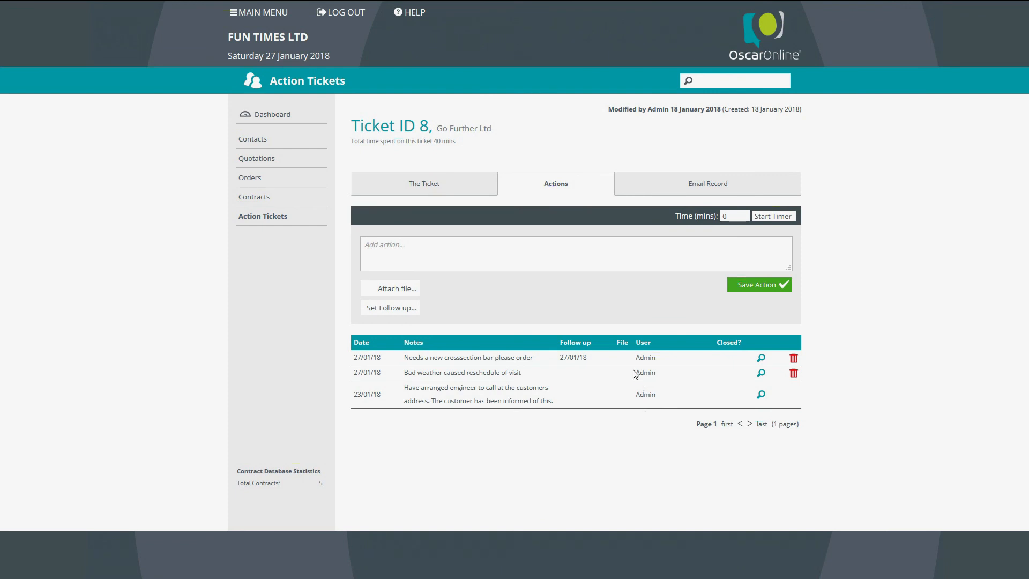
Return to the ticket's main details.
left_click(394, 189)
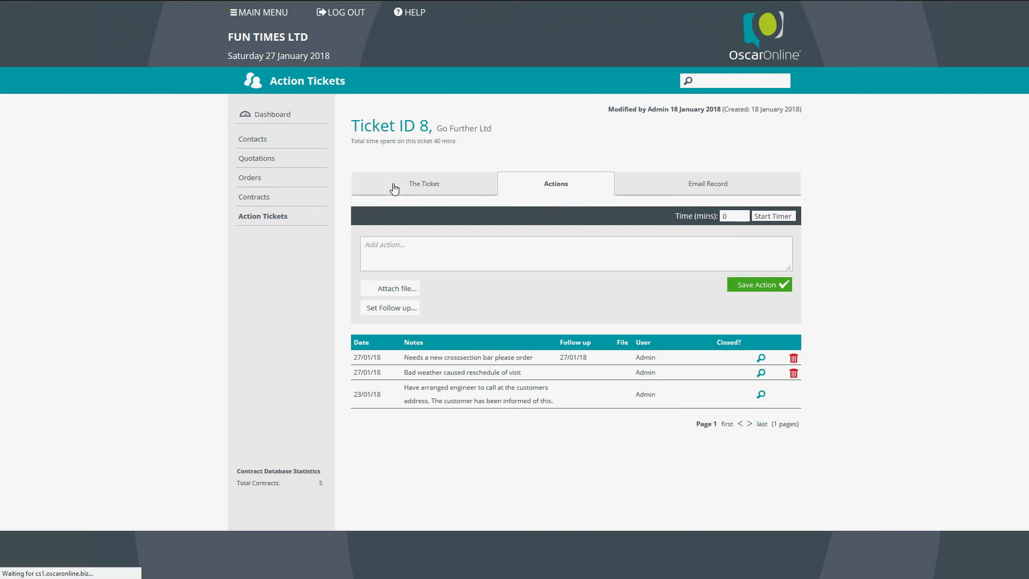